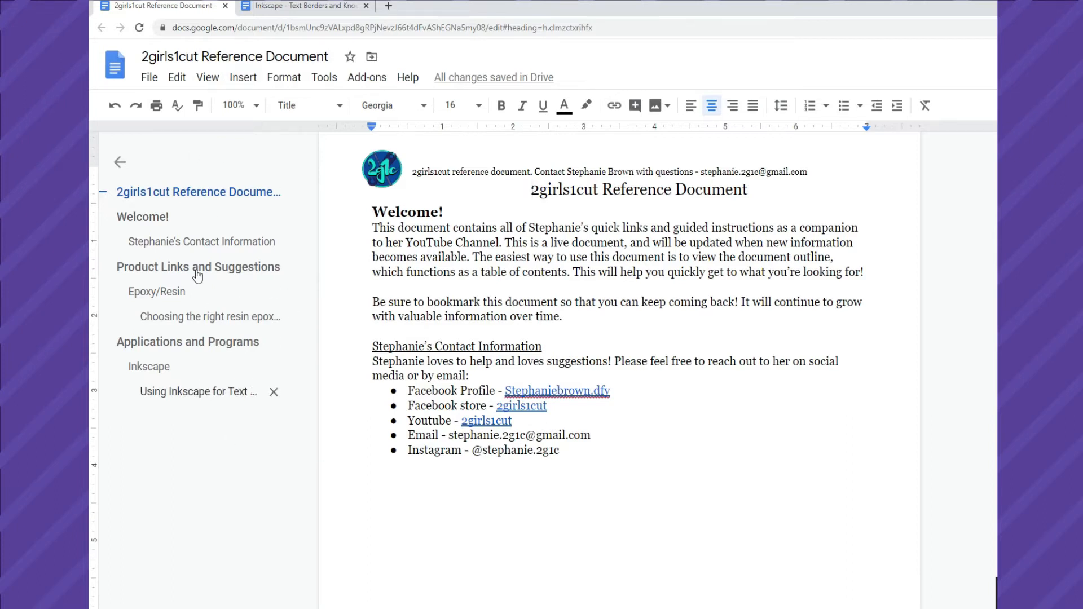
Check that the document outline is enabled for the reference document.
click(207, 77)
mouse_move(243, 77)
mouse_move(208, 77)
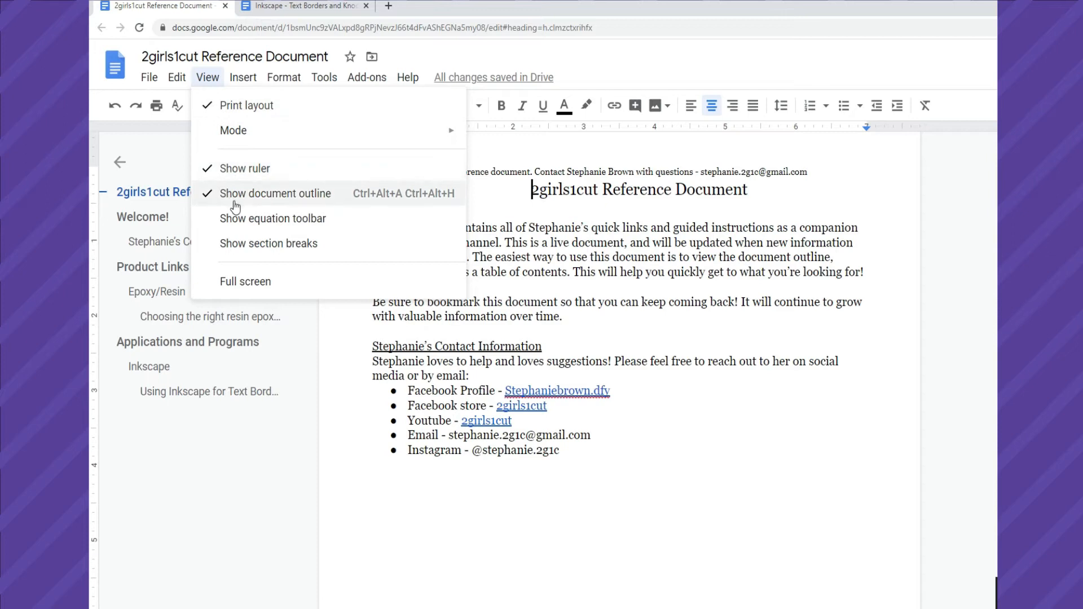
click(234, 532)
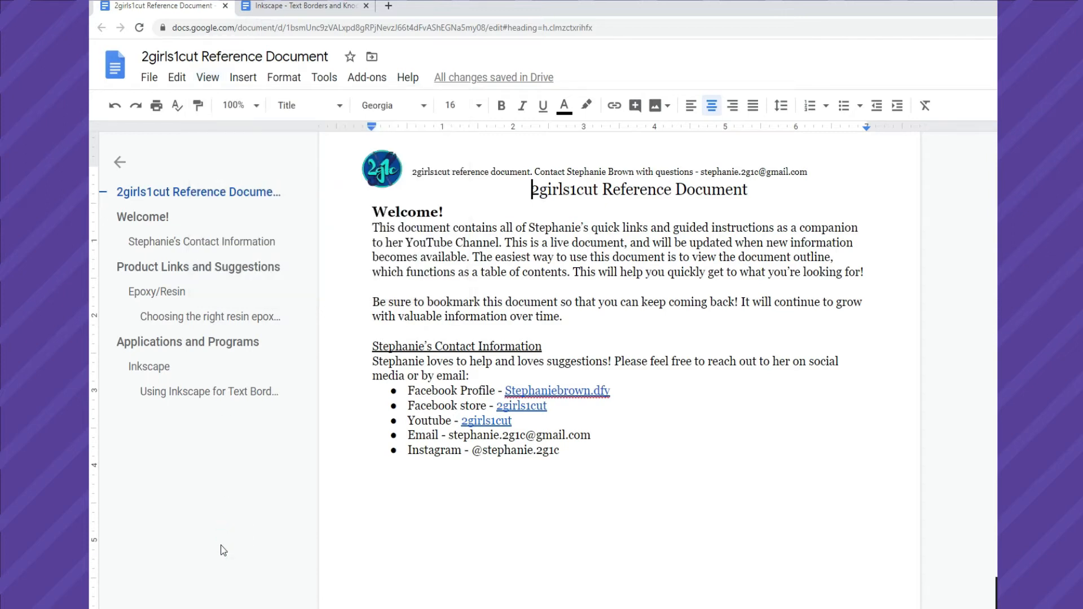
View the Inkscape text borders section of the reference document and Part 1 of the Text Borders and Knockout Text document.
click(165, 400)
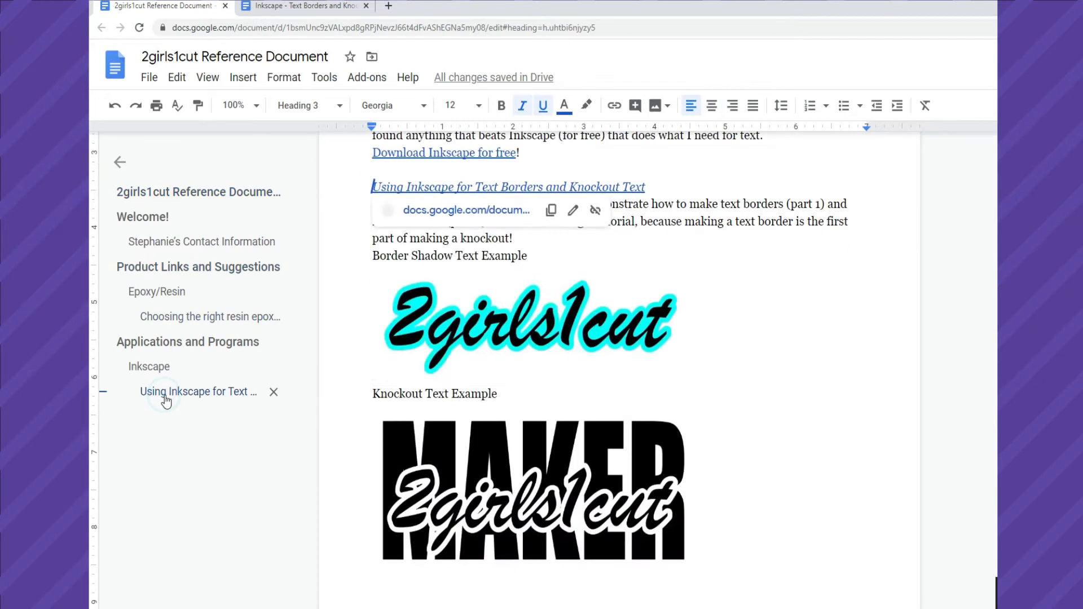
click(790, 426)
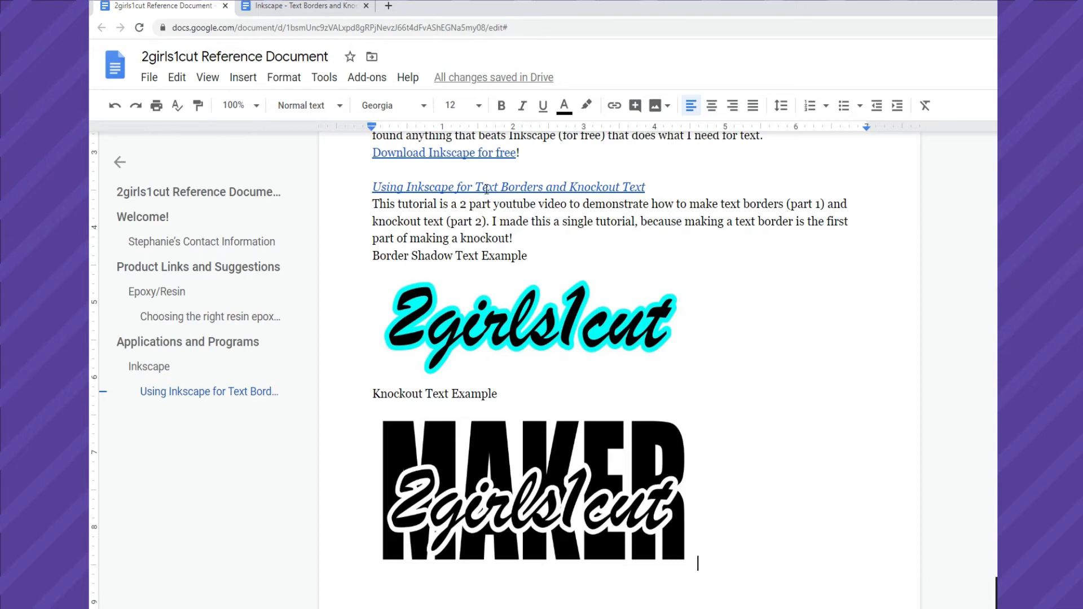
click(265, 6)
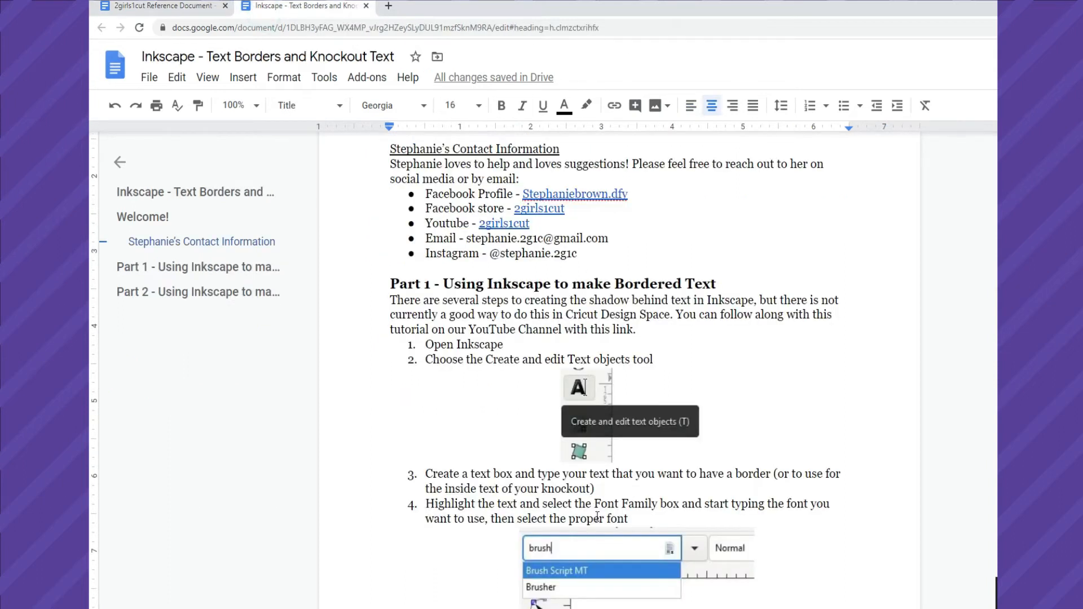
scroll(602, 506, up, 4)
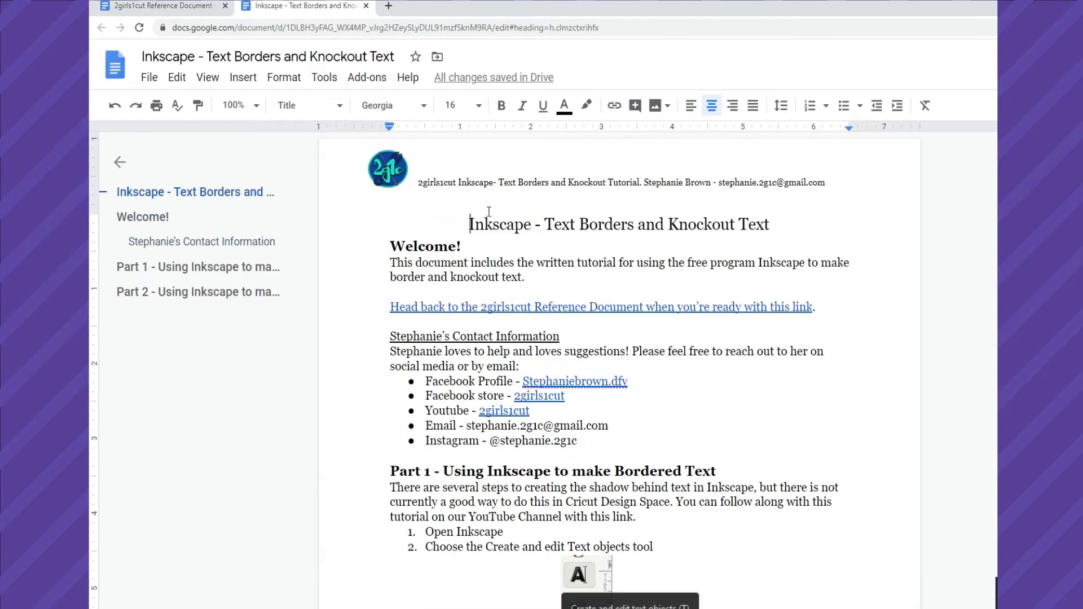
click(179, 267)
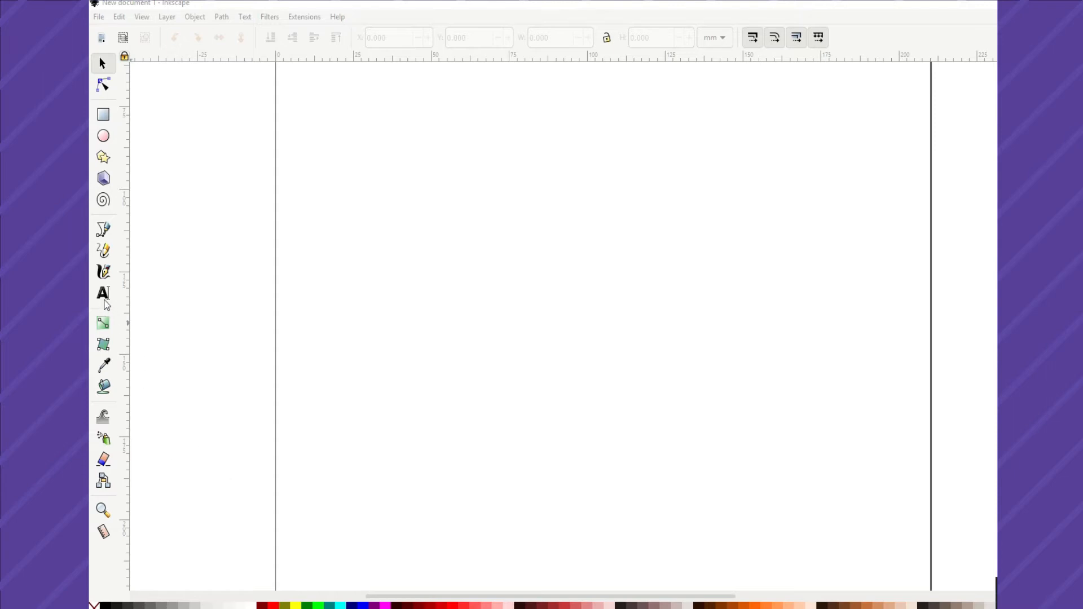
In Inkscape, create a large text frame spanning most of the page width and enter the text "2girls1cut".
click(107, 298)
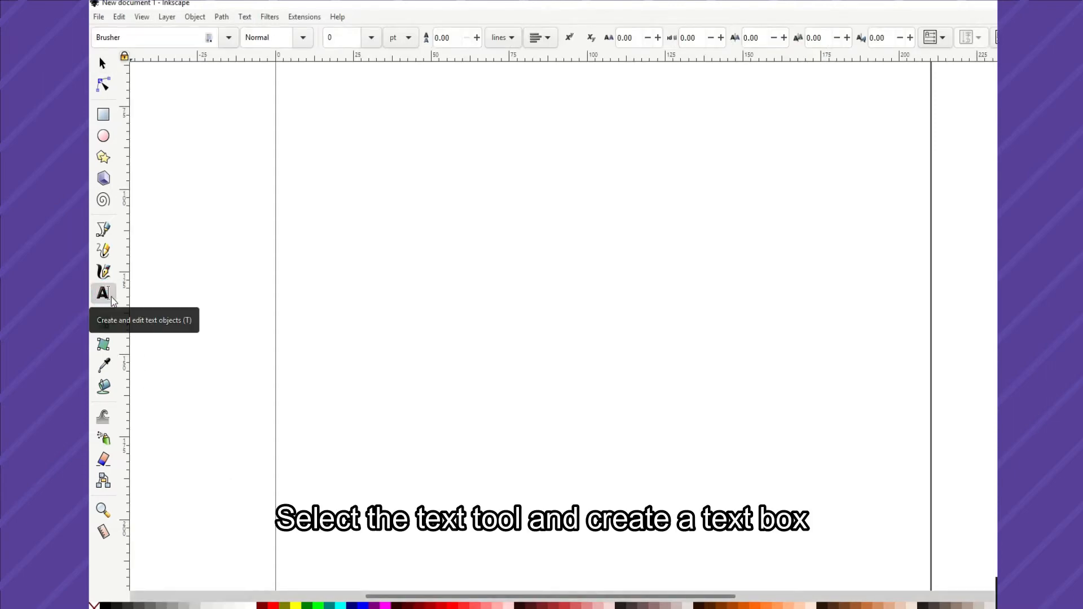
drag(345, 201, 922, 549)
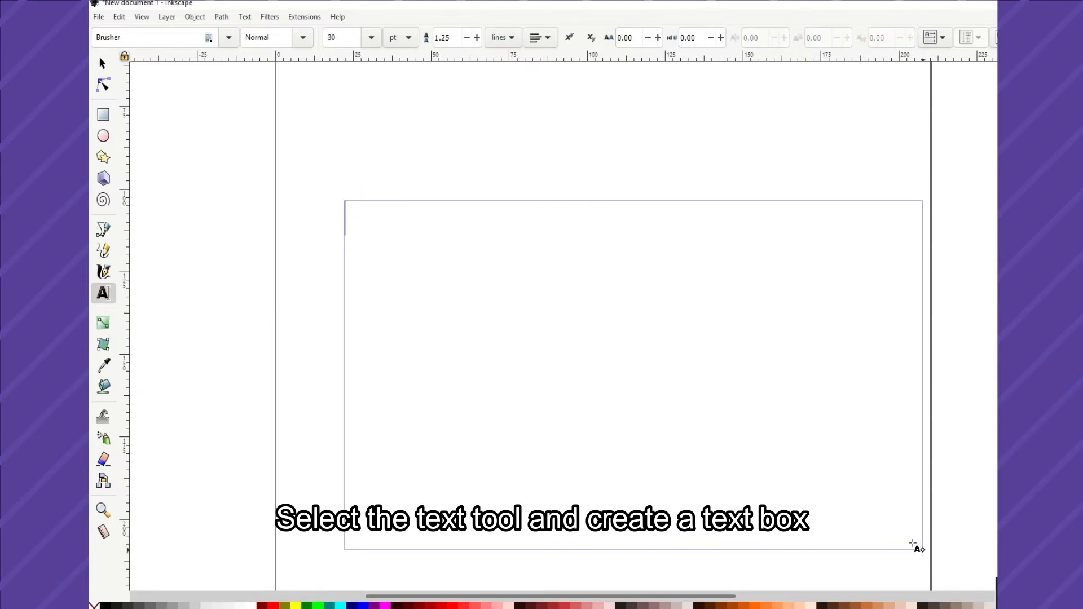
text(2girls1cut)
Change the font of the entire 2girls1cut text to Brush Script MT.
key(ctrl+a)
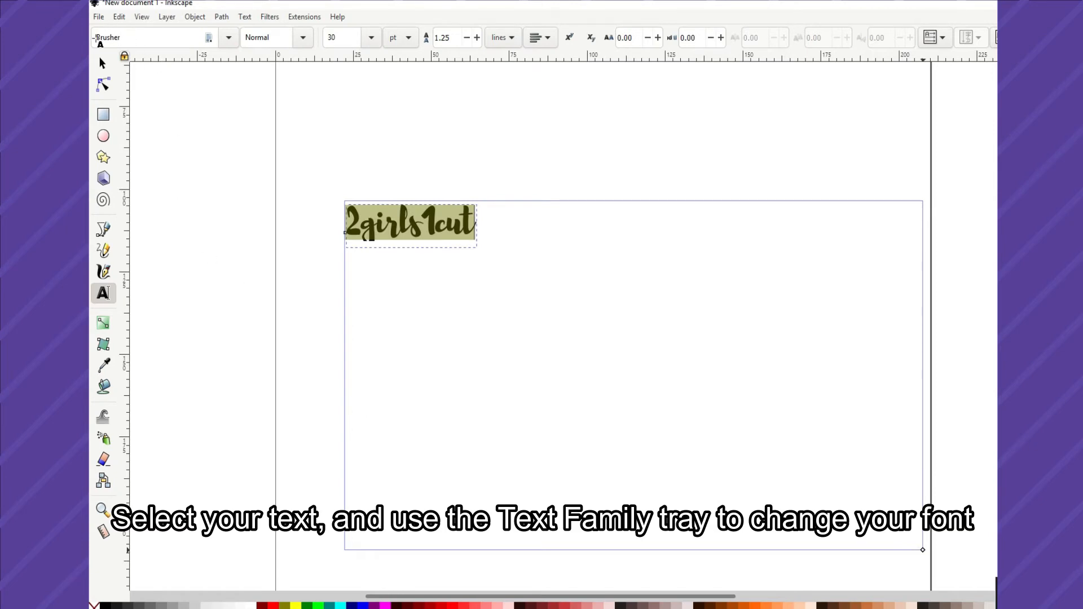
click(97, 37)
double_click(97, 38)
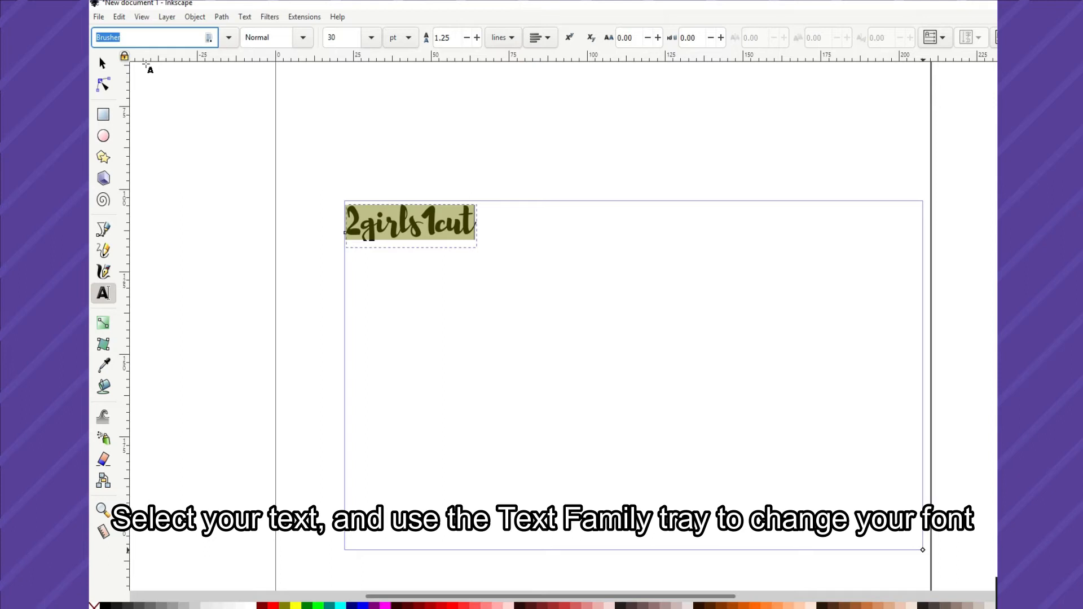
click(146, 63)
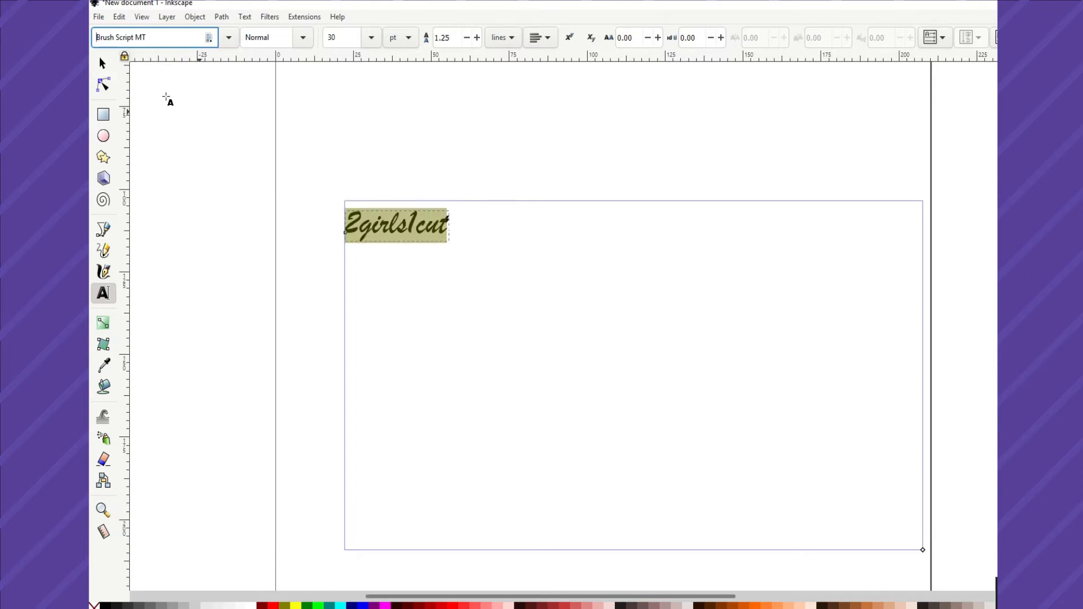
Convert the 2girls1cut text object to paths.
click(102, 64)
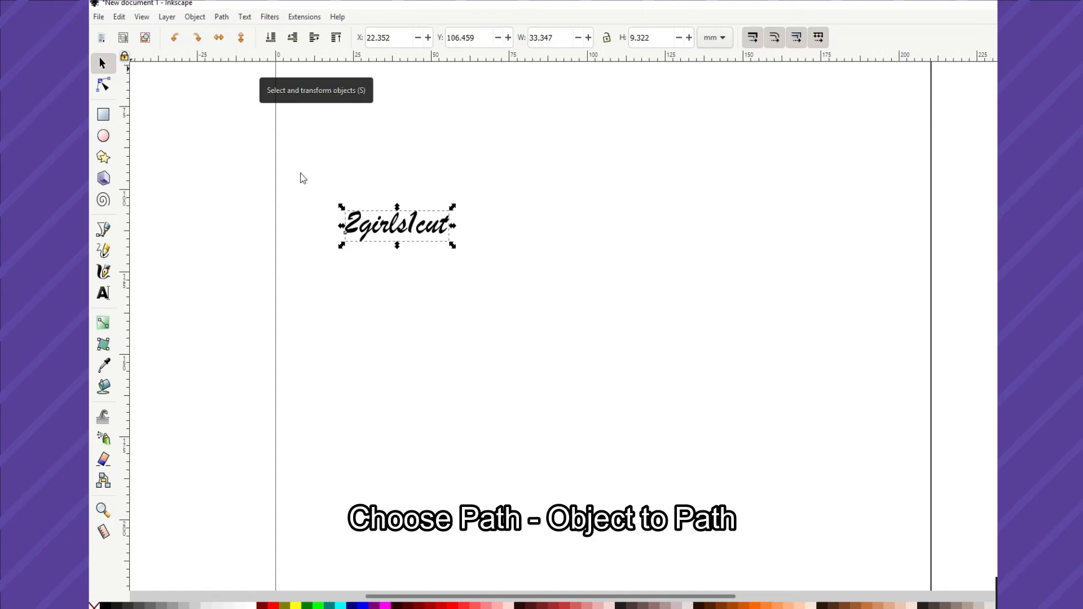
click(223, 18)
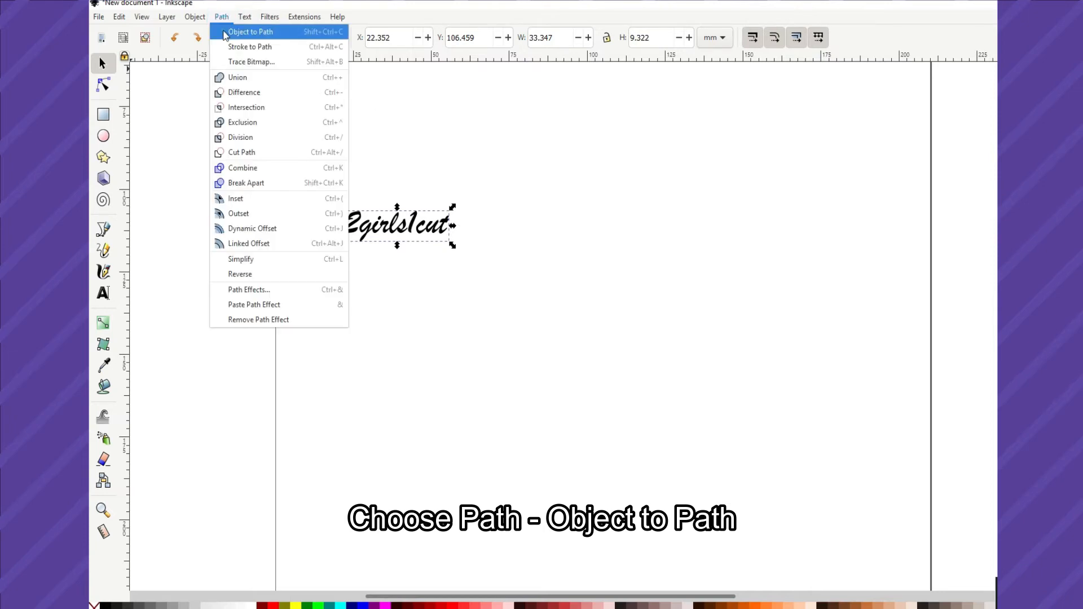
click(225, 32)
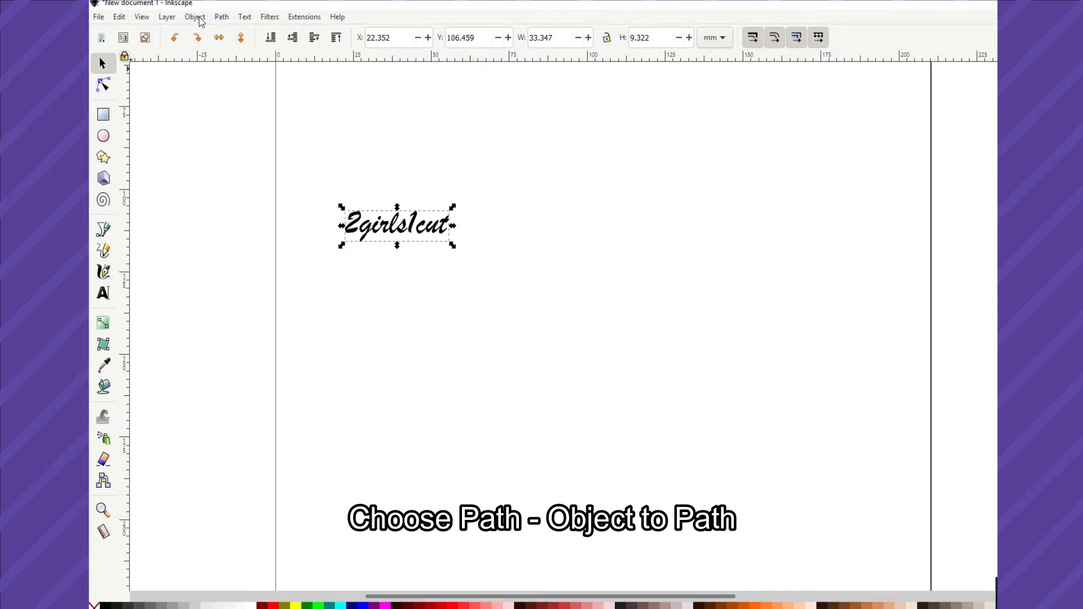
Ungroup the converted 2girls1cut text into individual letter paths.
scroll(333, 195, up, 4)
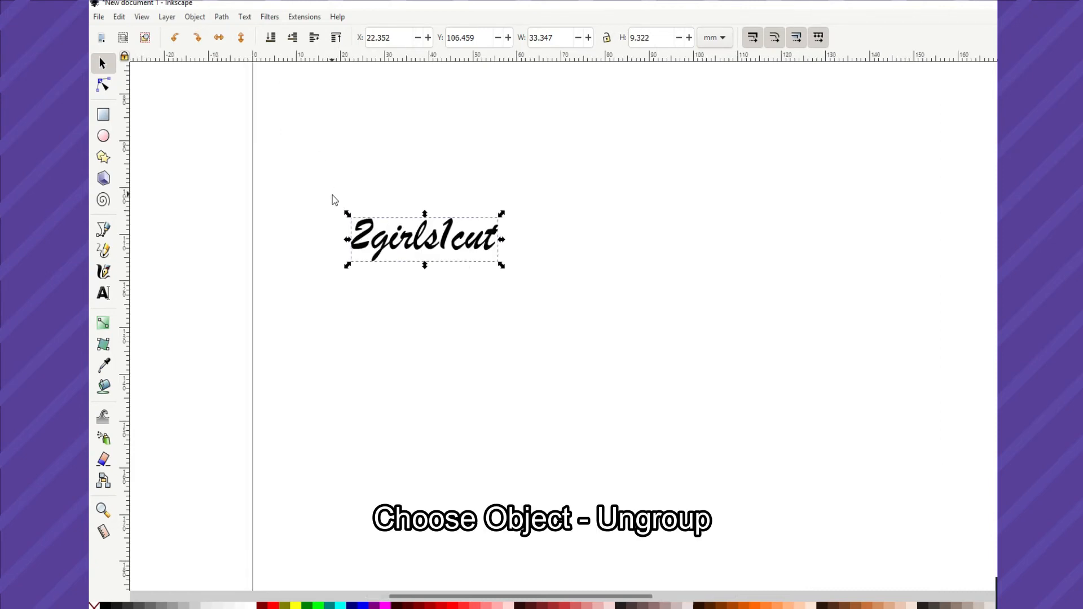
click(192, 20)
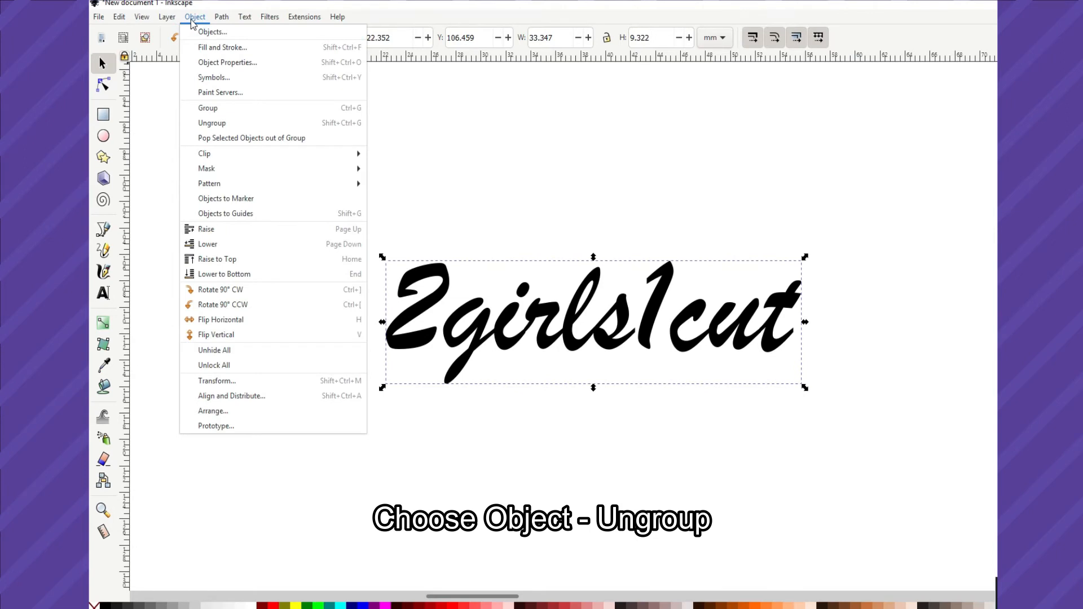
click(230, 123)
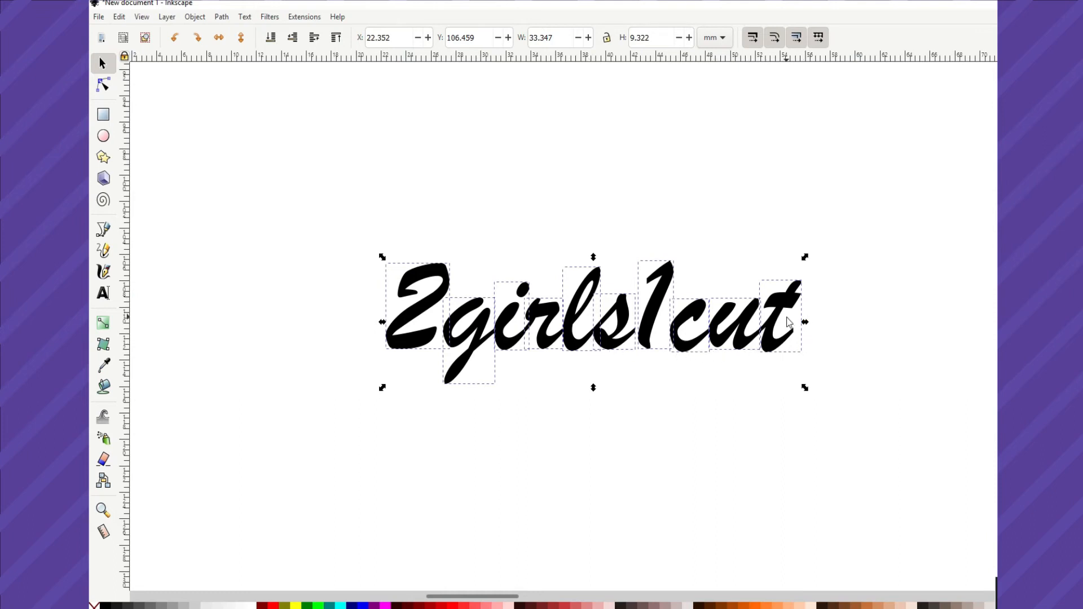
Nudge the digit 2 at the start of the word sideways to try its spacing, and return it to its original place.
click(755, 476)
drag(769, 303, 817, 370)
click(103, 84)
click(395, 321)
click(103, 63)
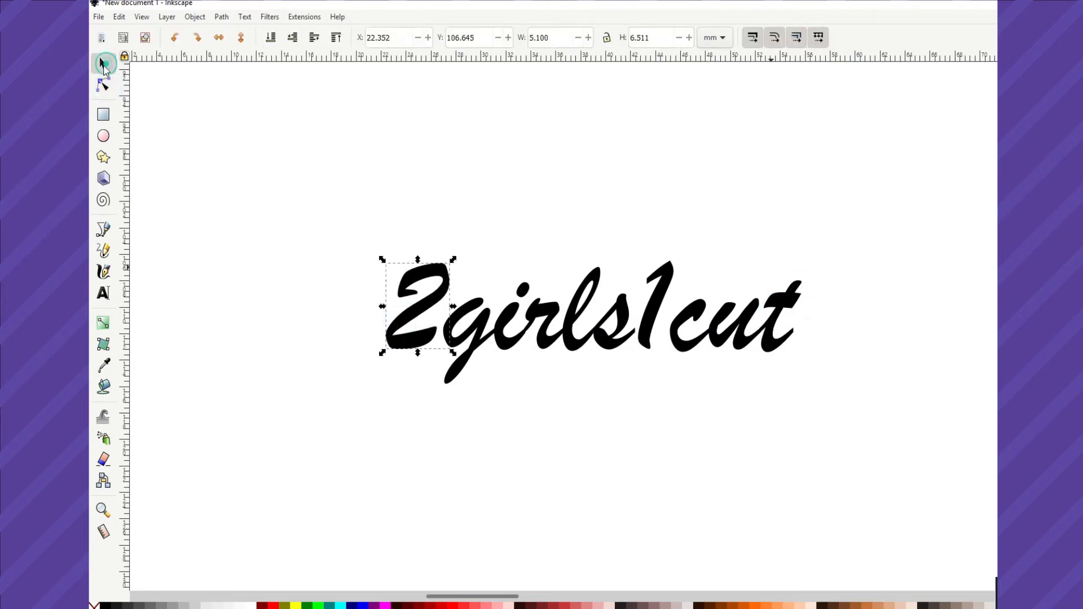
key(Right)
key(Right)
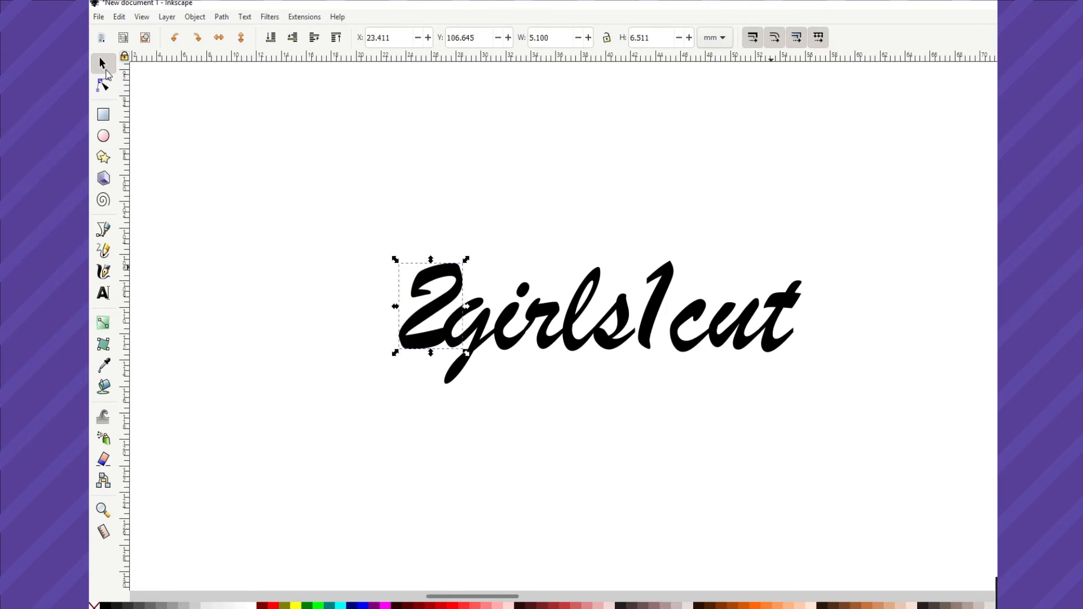
key(Left)
key(Left)
key(Right)
key(Left)
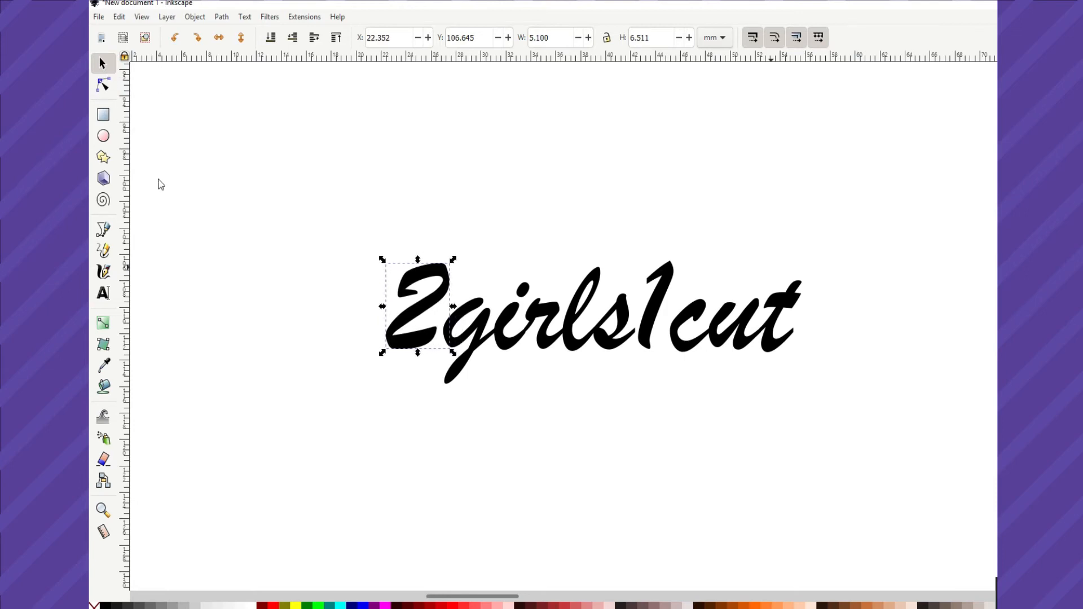
click(246, 248)
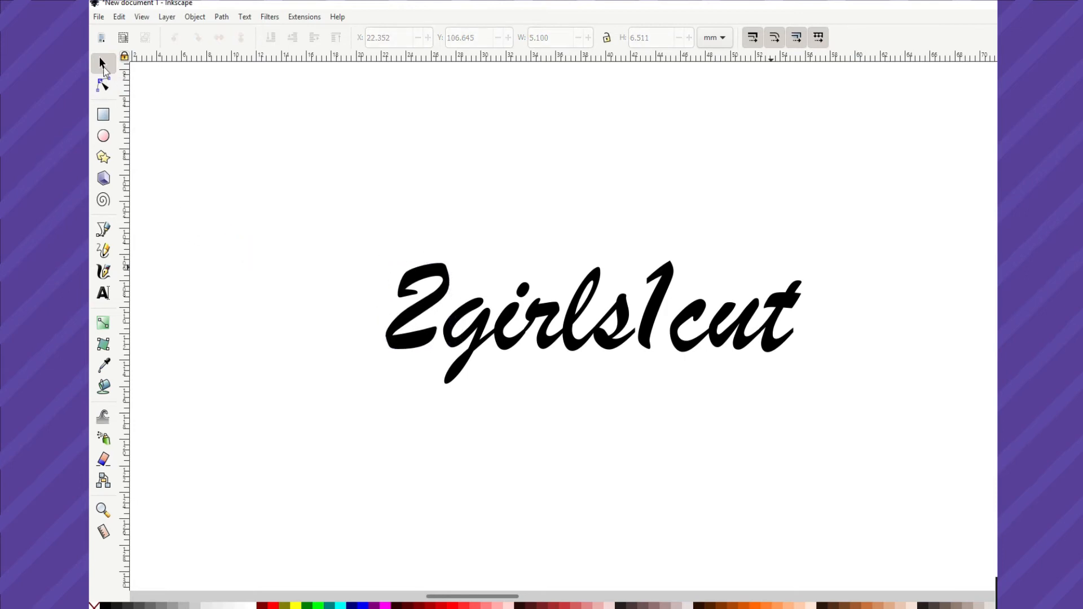
Select all the letter paths of 2girls1cut and merge them into one shape with Union.
drag(251, 153, 902, 427)
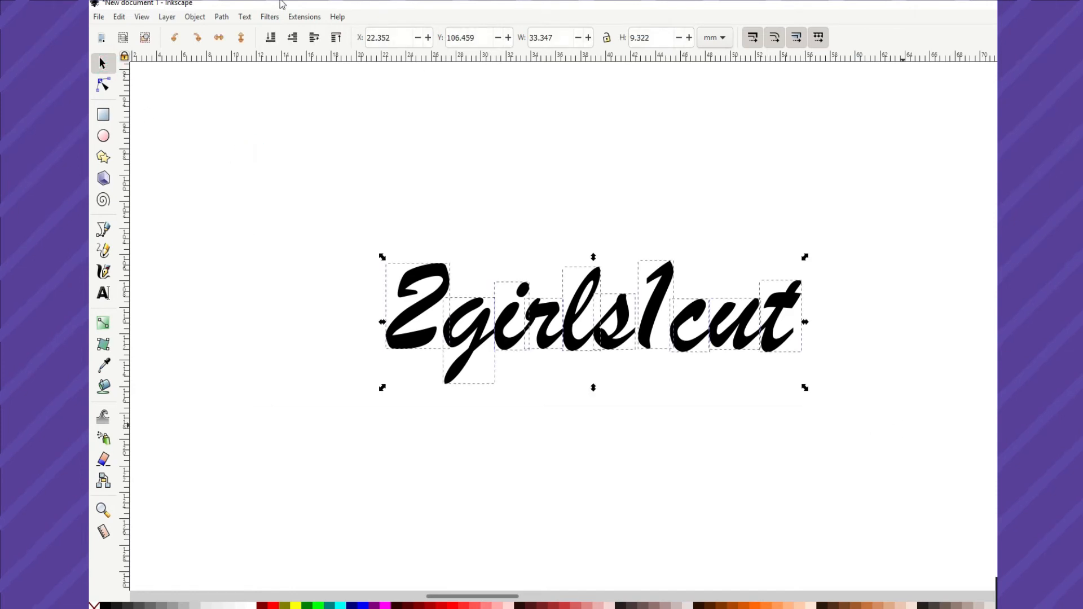
click(222, 16)
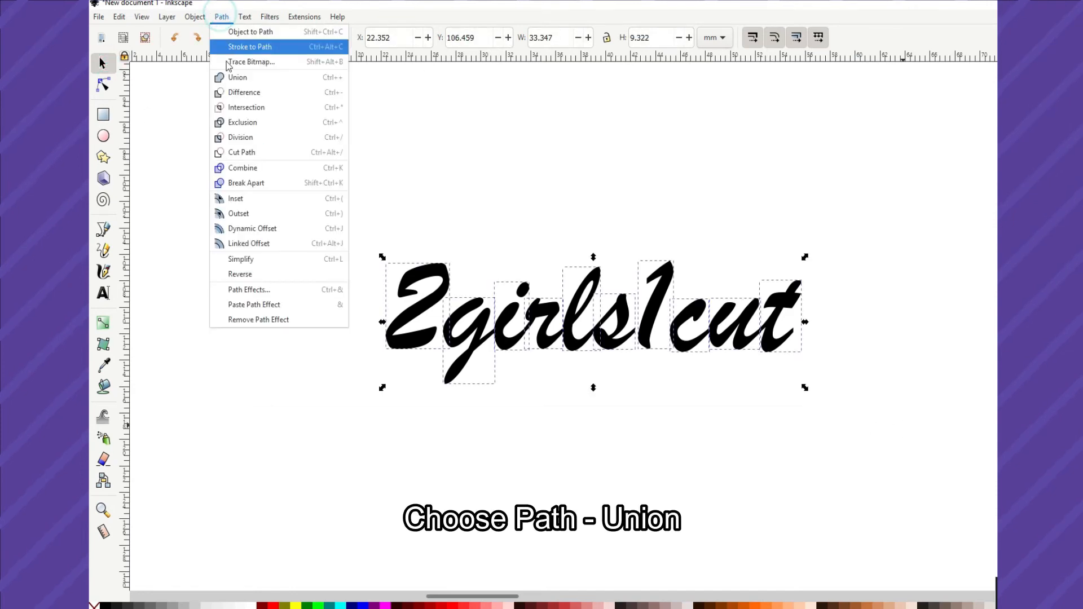
click(263, 84)
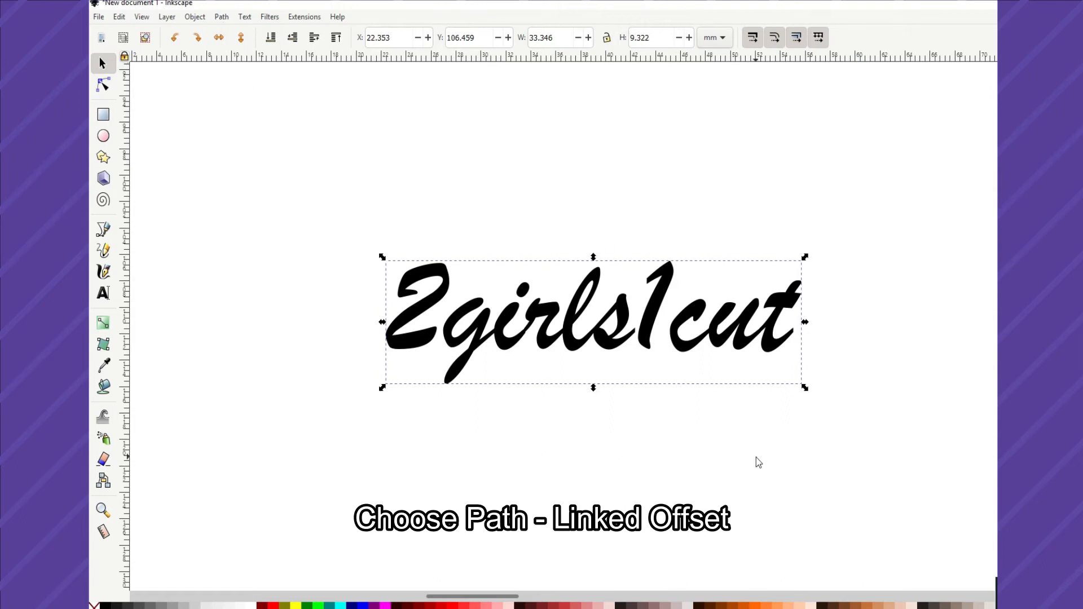
Create a linked offset of the merged text, extend it about 0.6 mm outward as a border, and fill it cyan.
click(222, 17)
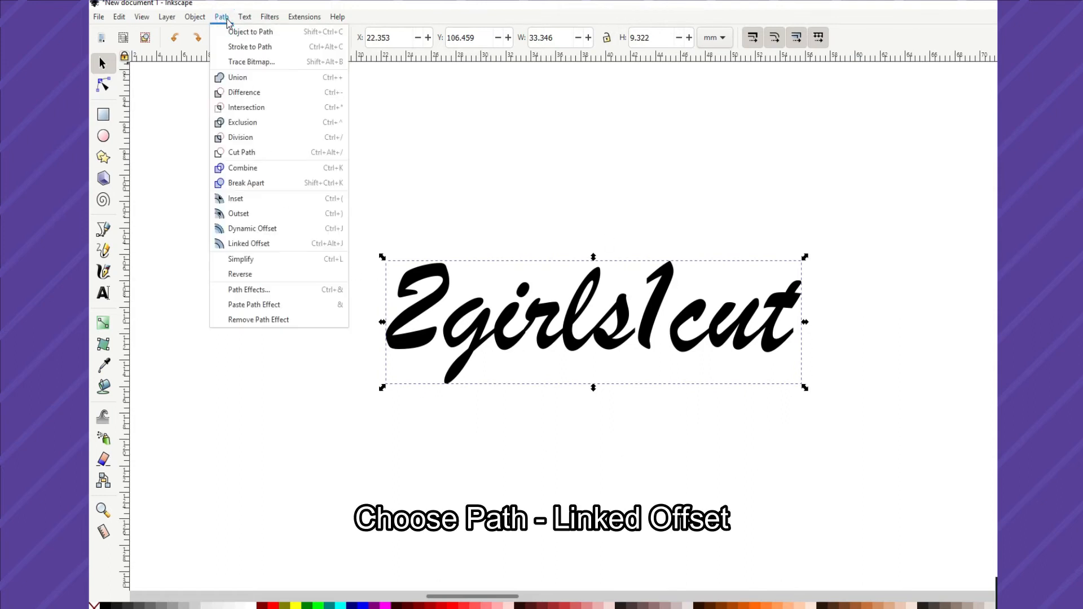
click(265, 246)
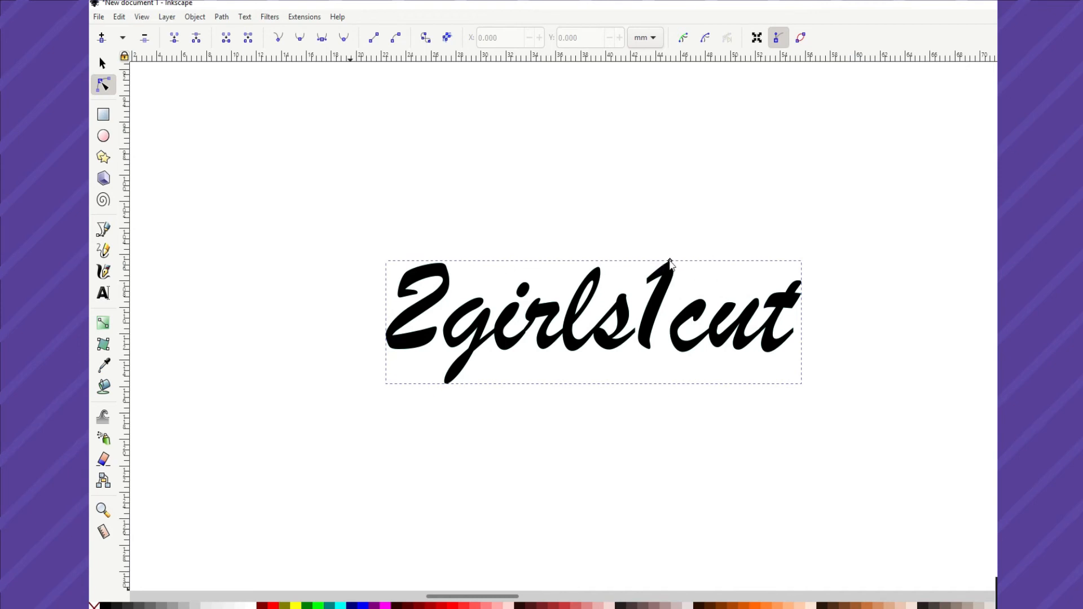
drag(670, 261, 670, 254)
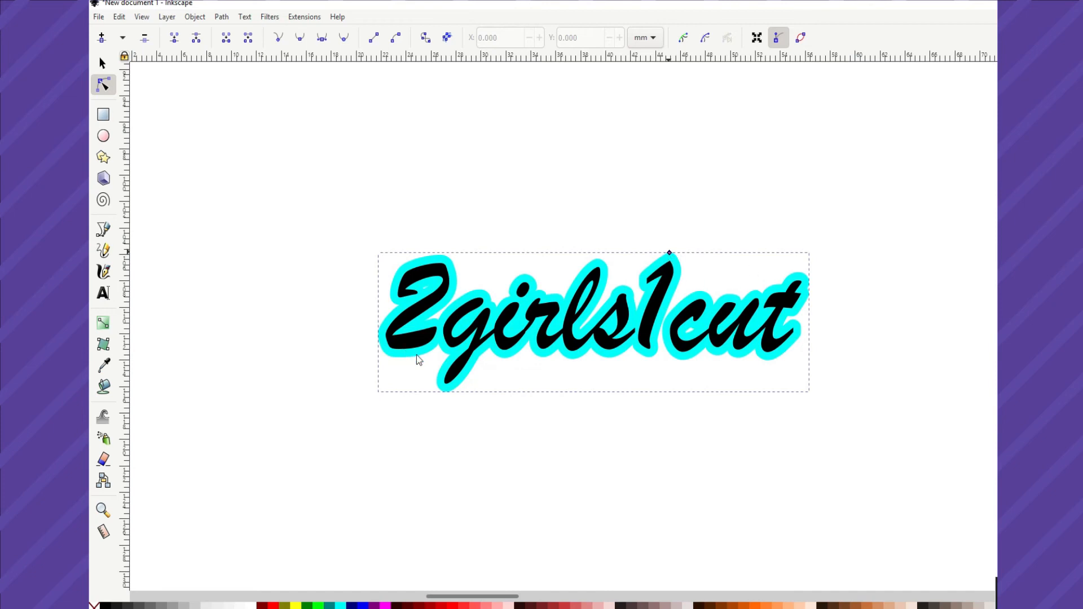
drag(669, 251, 669, 251)
Break apart the cyan offset border and merge its pieces into a single path with Union.
click(222, 17)
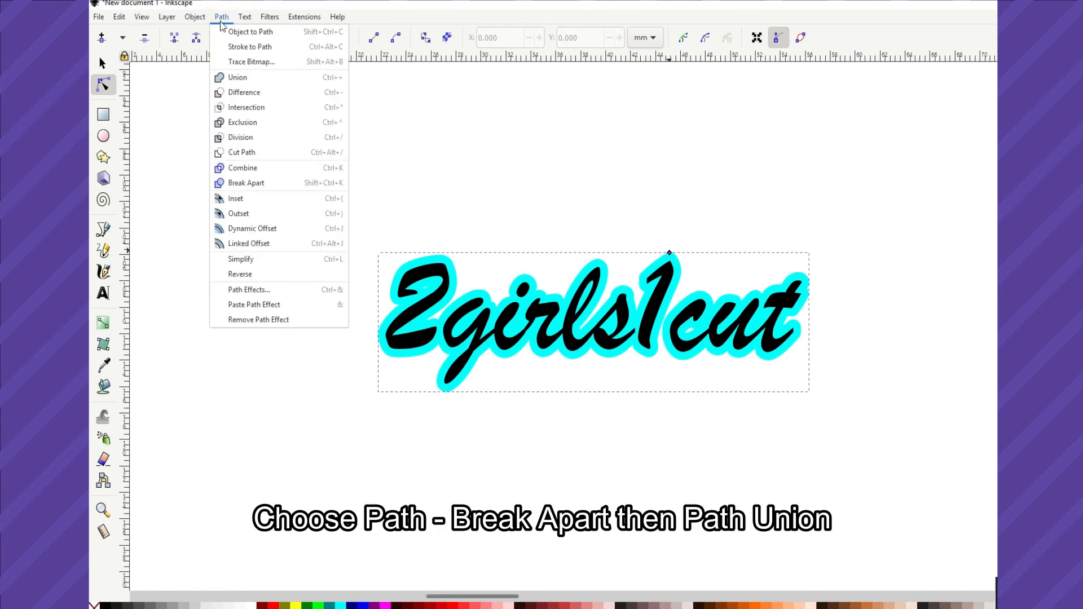
click(245, 184)
click(221, 17)
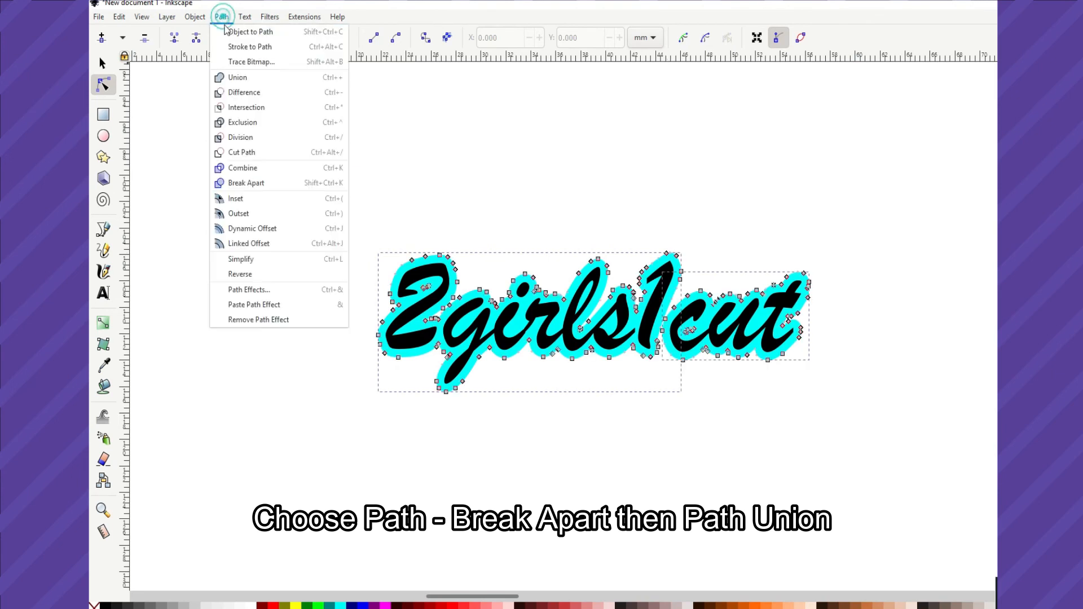
click(238, 80)
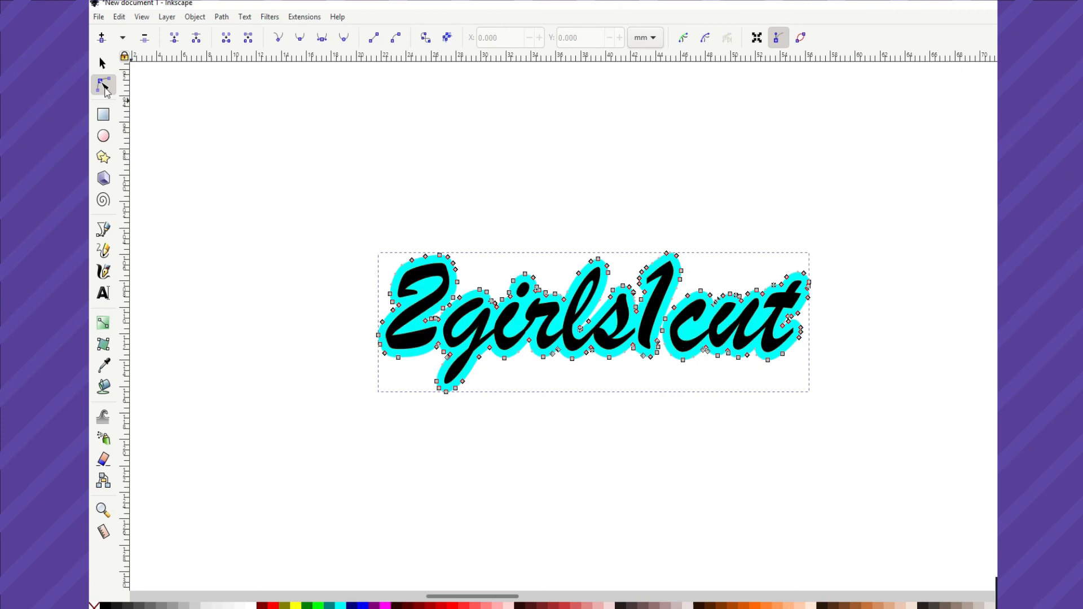
Open the save dialog for the bordered text drawing and dismiss it without saving.
click(103, 63)
click(98, 17)
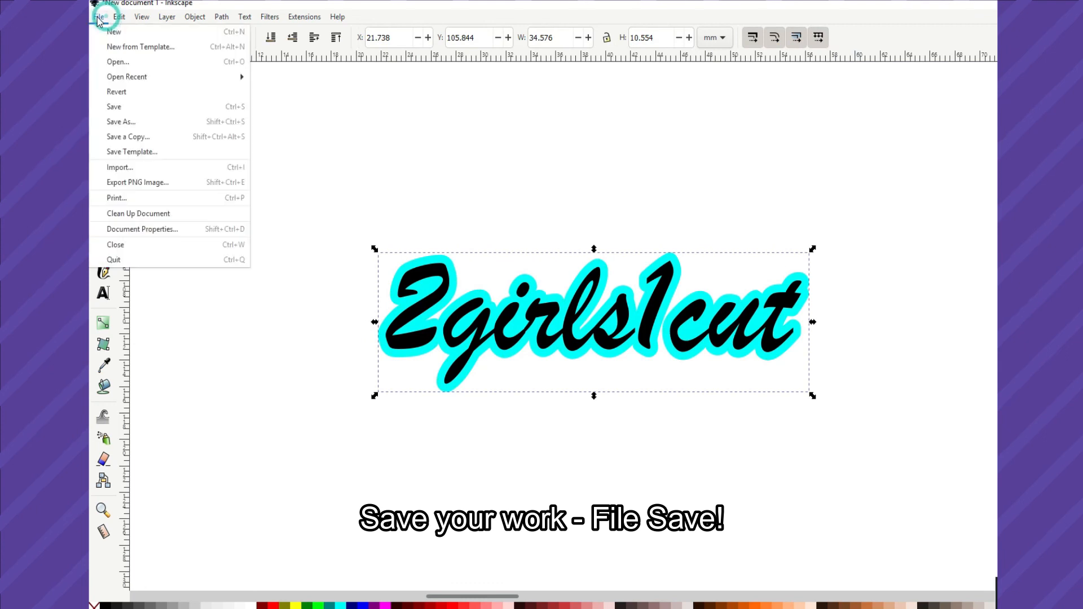
click(126, 107)
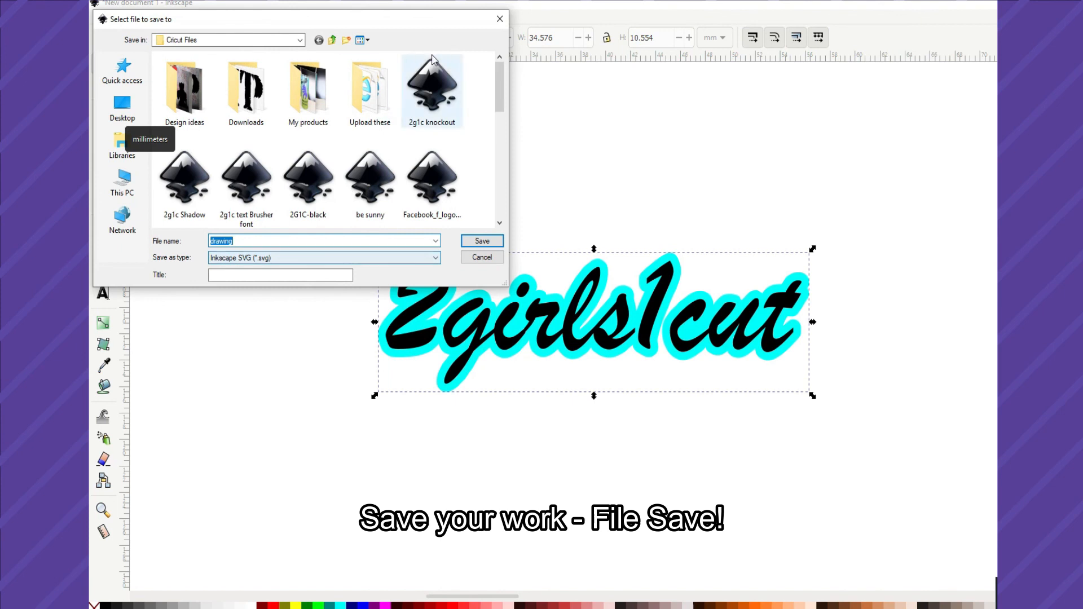
click(498, 19)
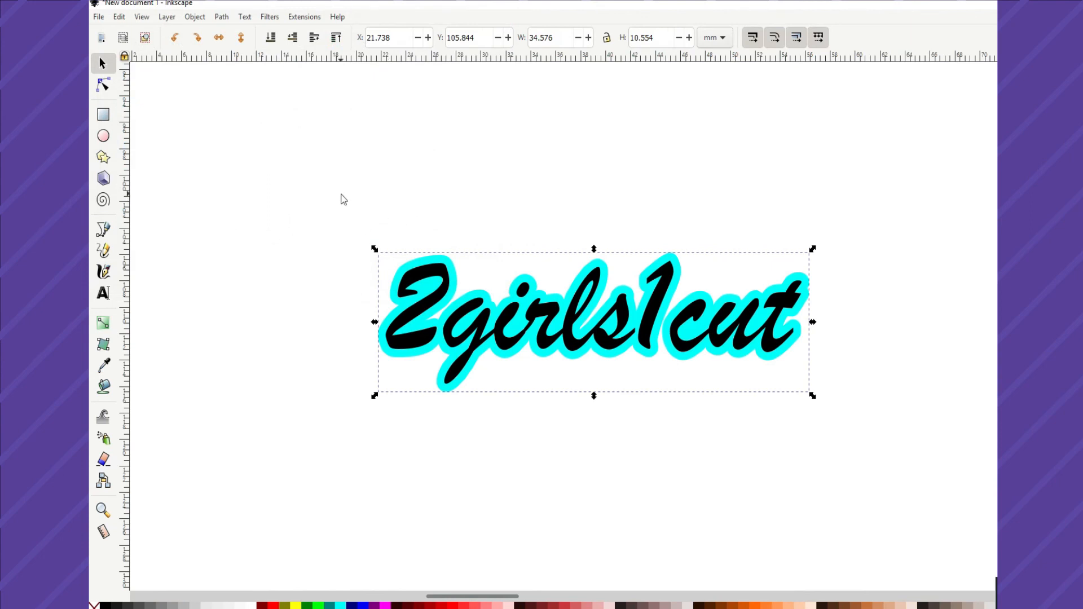